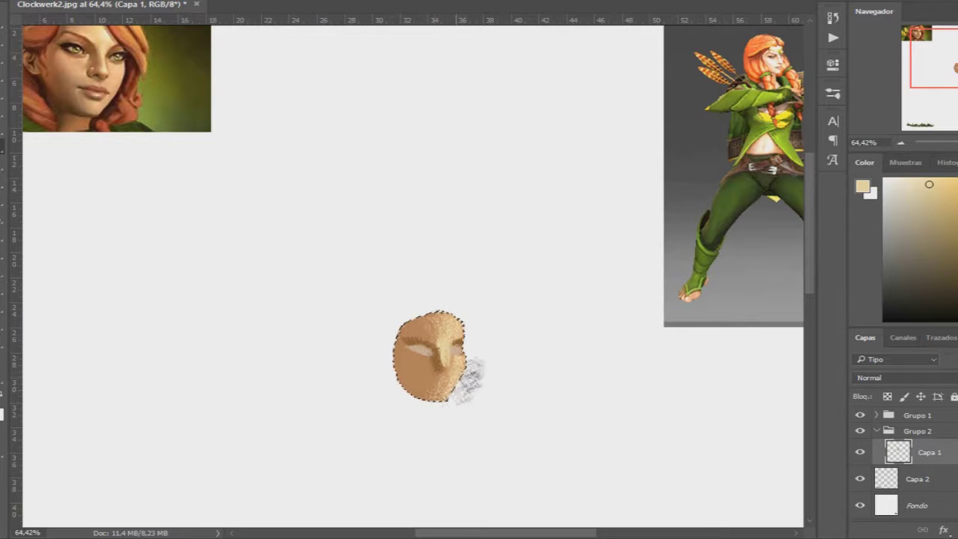
# Paint green irises and dark brow lines on the face with colours sampled from the portrait
pyautogui.keyDown('alt'); pyautogui.click(419, 352); pyautogui.keyUp('alt')
pyautogui.moveTo(434, 395); pyautogui.dragTo(447, 406)
pyautogui.keyDown('alt'); pyautogui.click(138, 112); pyautogui.keyUp('alt')
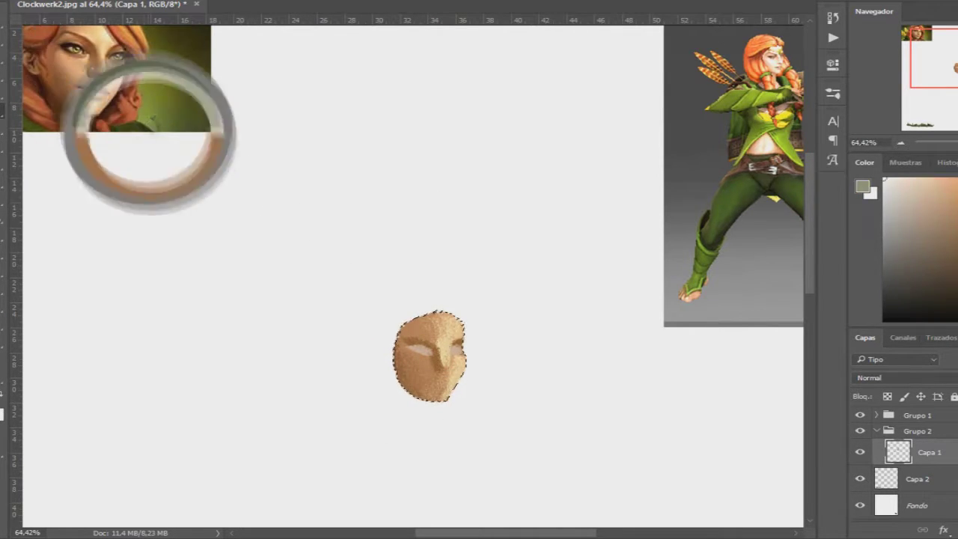
pyautogui.keyDown('alt'); pyautogui.click(67, 52); pyautogui.keyUp('alt')
pyautogui.moveTo(410, 350); pyautogui.dragTo(430, 354)
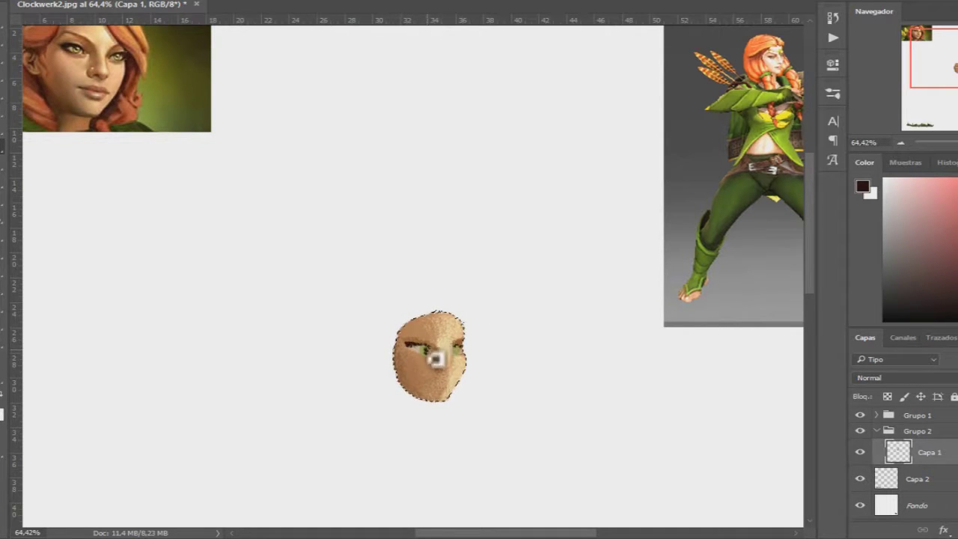
pyautogui.keyDown('alt'); pyautogui.click(480, 335); pyautogui.keyUp('alt')
# Shade the cheek beside the nose with a light tan sampled from the portrait
pyautogui.scroll(5, 486, 352)
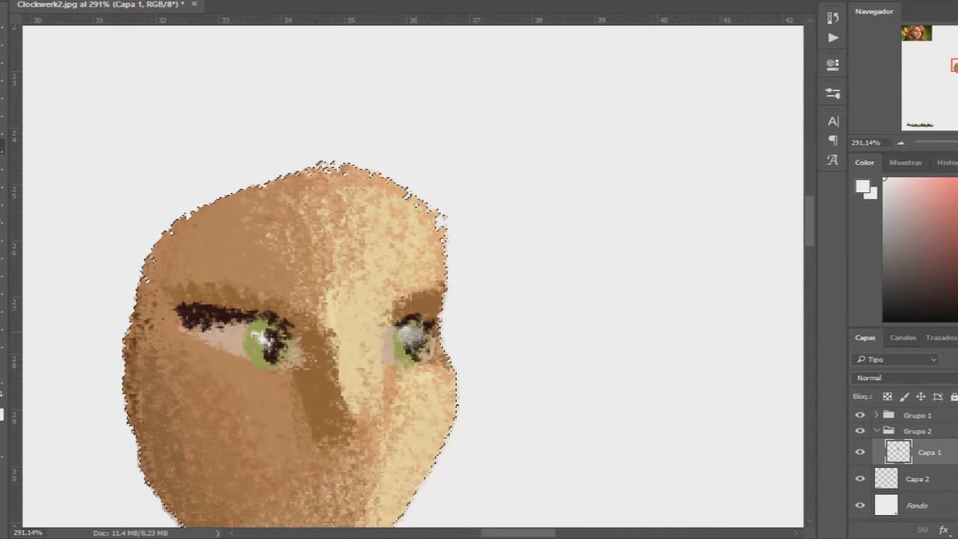
pyautogui.scroll(-5, 419, 340)
pyautogui.keyDown('alt'); pyautogui.click(427, 314); pyautogui.keyUp('alt')
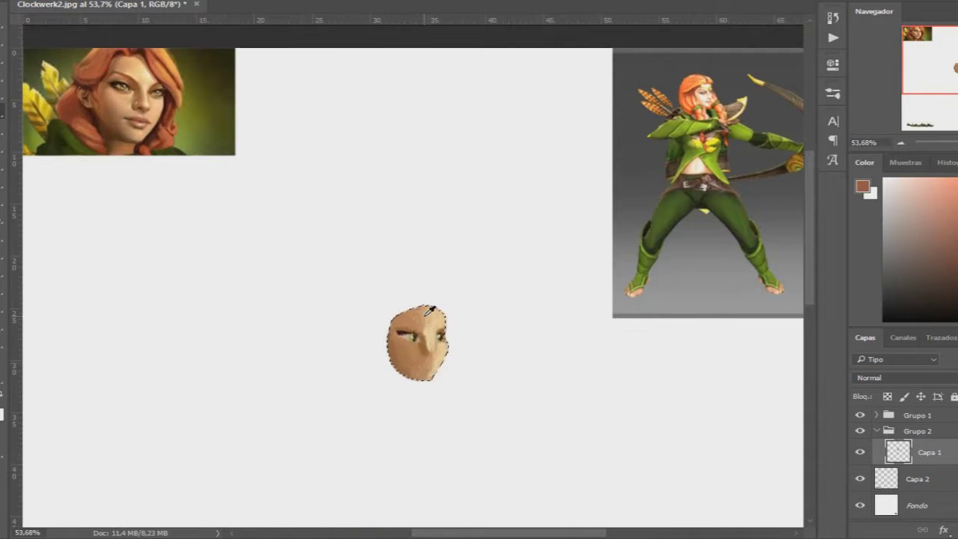
pyautogui.keyDown('alt'); pyautogui.click(131, 120); pyautogui.keyUp('alt')
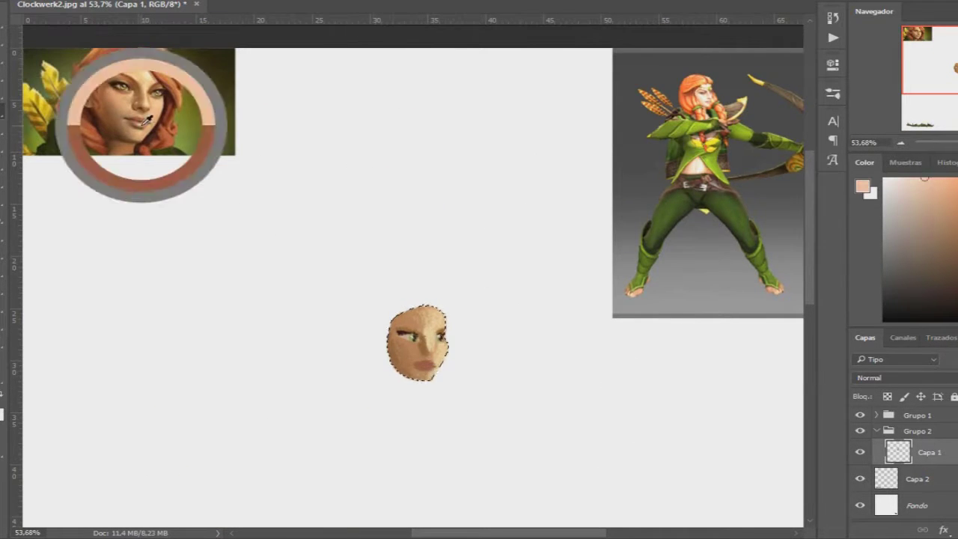
pyautogui.keyDown('alt'); pyautogui.click(158, 128); pyautogui.keyUp('alt')
pyautogui.keyDown('alt'); pyautogui.click(160, 75); pyautogui.keyUp('alt')
pyautogui.keyDown('alt'); pyautogui.scroll(3, 442, 311); pyautogui.keyUp('alt')
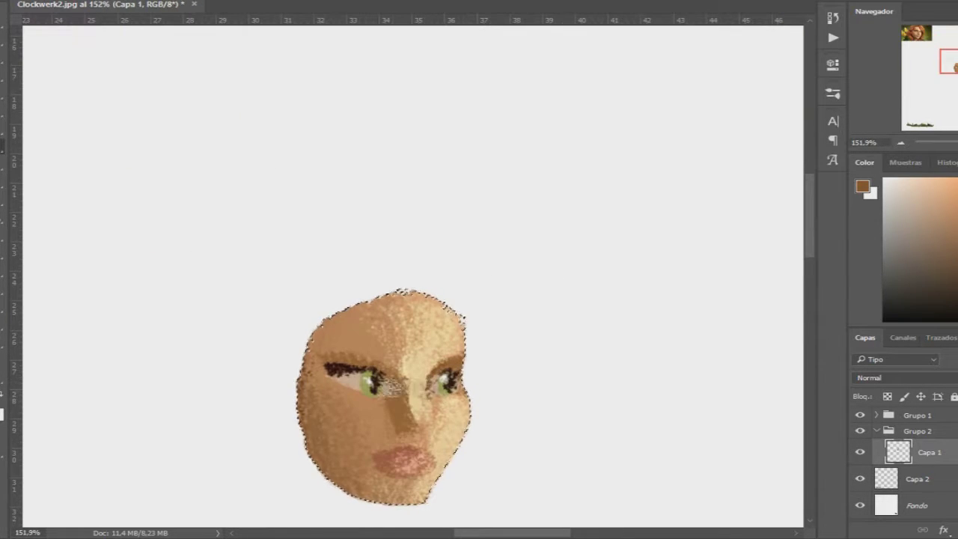
pyautogui.keyDown('alt'); pyautogui.click(438, 419); pyautogui.keyUp('alt')
pyautogui.moveTo(427, 412)
pyautogui.mouseDown()
pyautogui.moveTo(443, 429)
pyautogui.moveTo(404, 471)
pyautogui.moveTo(419, 456)
pyautogui.moveTo(487, 471)
pyautogui.mouseUp()
# Paint the lips as a thin dark brown line and begin red-brown hair strokes
pyautogui.keyDown('alt'); pyautogui.scroll(-1, 444, 429); pyautogui.keyUp('alt')
pyautogui.keyDown('alt'); pyautogui.scroll(-3, 435, 465); pyautogui.keyUp('alt')
pyautogui.keyDown('alt'); pyautogui.scroll(4, 434, 464); pyautogui.keyUp('alt')
pyautogui.scroll(-4, 286, 307)
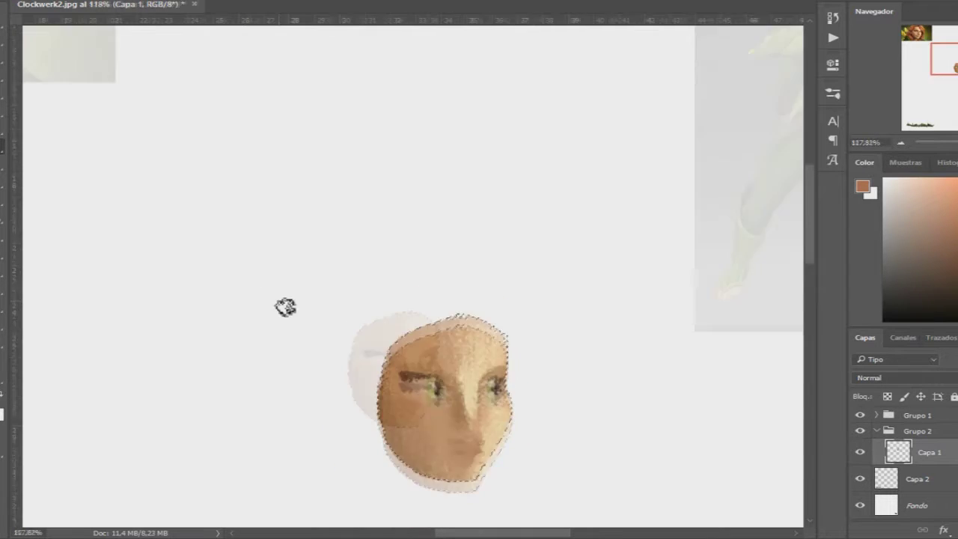
pyautogui.scroll(-3, 286, 307)
pyautogui.scroll(5, 172, 161)
pyautogui.moveTo(393, 348)
pyautogui.mouseDown()
pyautogui.moveTo(430, 352)
pyautogui.moveTo(416, 355)
pyautogui.mouseUp()
pyautogui.keyDown('alt'); pyautogui.click(439, 332); pyautogui.keyUp('alt')
pyautogui.keyDown('alt'); pyautogui.click(342, 246); pyautogui.keyUp('alt')
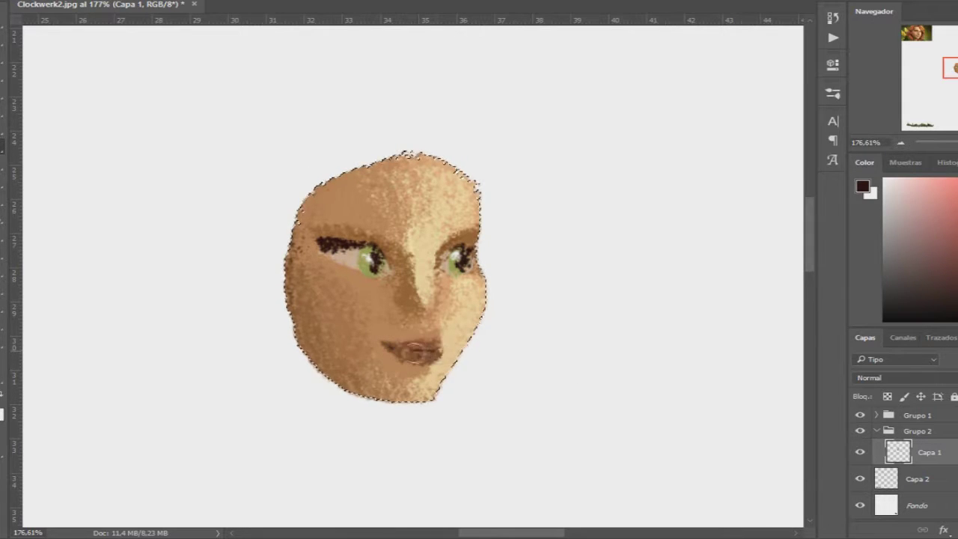
pyautogui.keyDown('alt'); pyautogui.click(420, 358); pyautogui.keyUp('alt')
pyautogui.moveTo(381, 346); pyautogui.dragTo(430, 350)
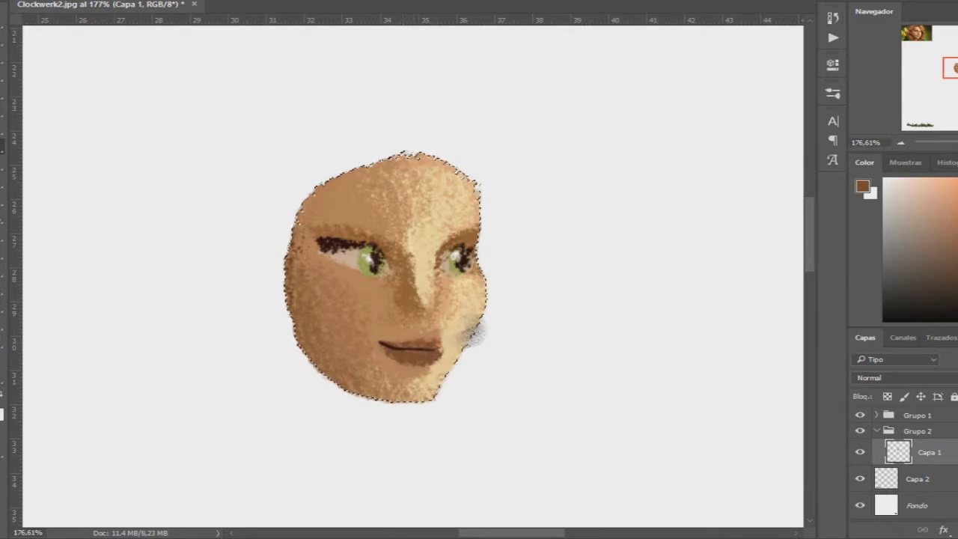
pyautogui.moveTo(487, 323)
pyautogui.mouseDown()
pyautogui.moveTo(514, 349)
pyautogui.moveTo(498, 322)
pyautogui.mouseUp()
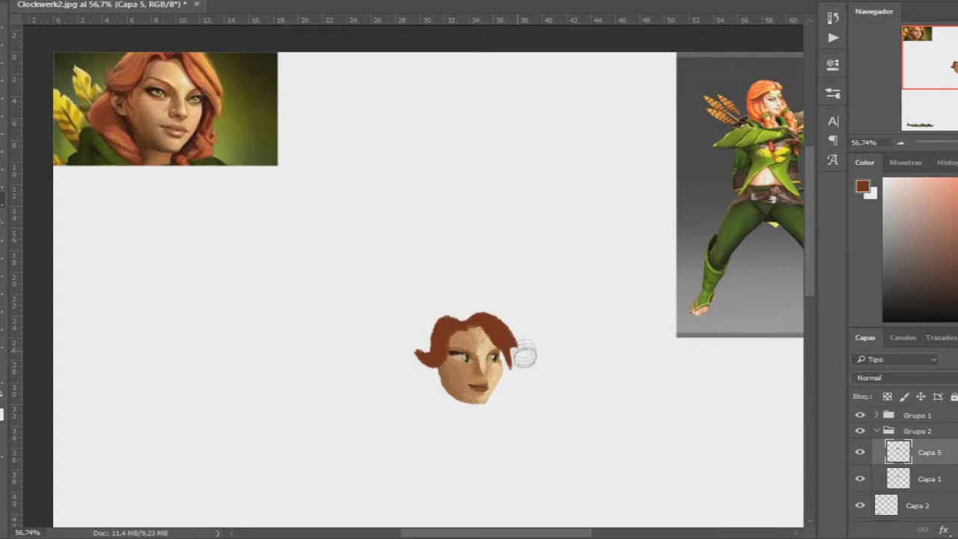
# Paint more brown hair on new layers at the head's lower left and right edge
pyautogui.keyDown('ctrl'); pyautogui.click(898, 451); pyautogui.keyUp('ctrl')
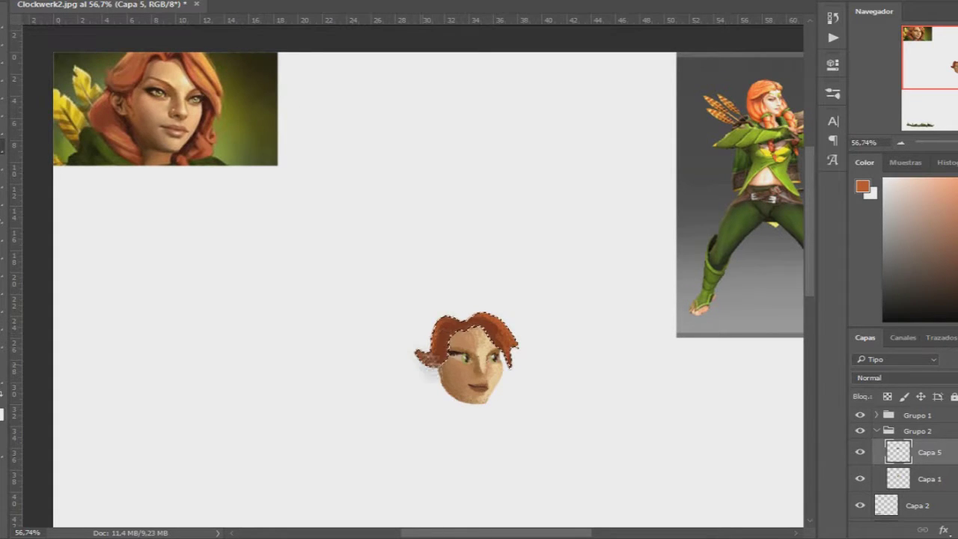
pyautogui.hotkey('ctrl', 'shift', 'n')
pyautogui.moveTo(420, 374); pyautogui.dragTo(453, 411)
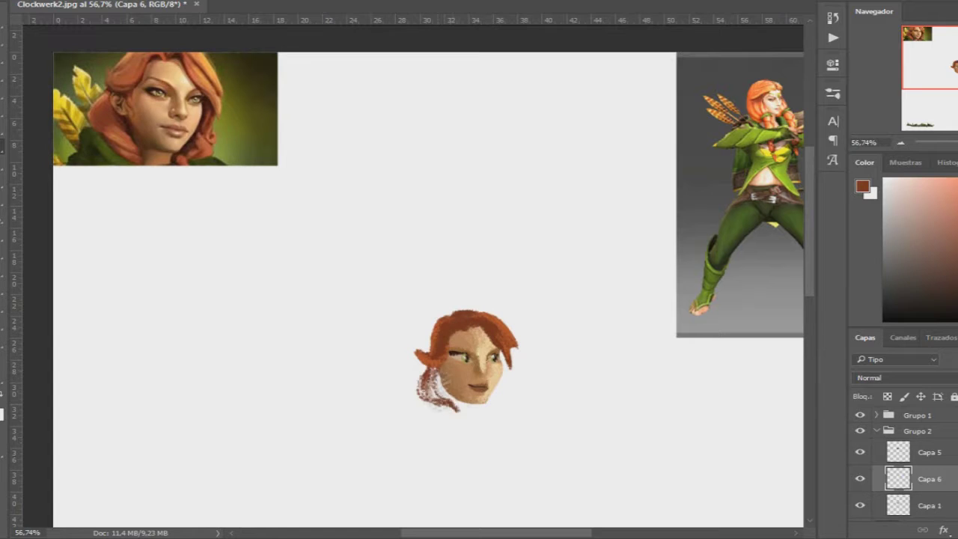
pyautogui.moveTo(420, 381)
pyautogui.mouseDown()
pyautogui.moveTo(452, 400)
pyautogui.moveTo(441, 404)
pyautogui.mouseUp()
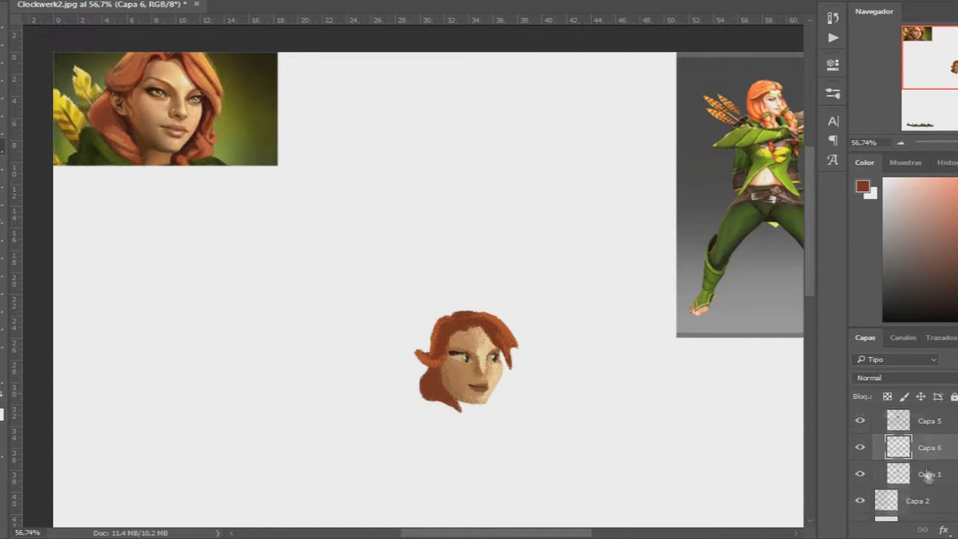
pyautogui.hotkey('ctrl', 'v')
pyautogui.moveTo(511, 350); pyautogui.dragTo(500, 407)
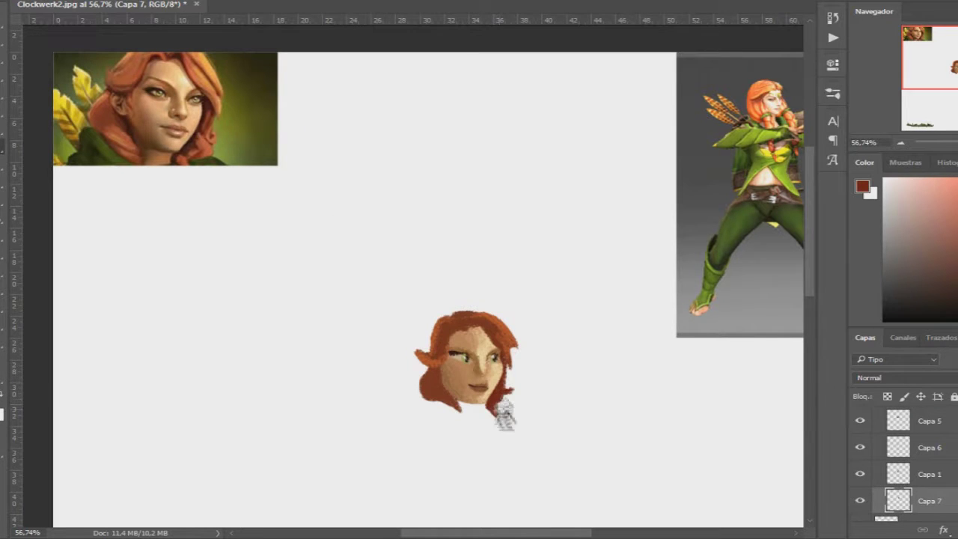
# Recolour the lower-left hair on Capa 6 with orange and dark red-brown
pyautogui.keyDown('alt'); pyautogui.click(215, 175); pyautogui.keyUp('alt')
pyautogui.click(928, 448)
pyautogui.keyDown('alt'); pyautogui.click(442, 379); pyautogui.keyUp('alt')
pyautogui.moveTo(450, 322); pyautogui.dragTo(461, 404)
pyautogui.keyDown('alt'); pyautogui.click(431, 352); pyautogui.keyUp('alt')
pyautogui.keyDown('alt'); pyautogui.click(503, 337); pyautogui.keyUp('alt')
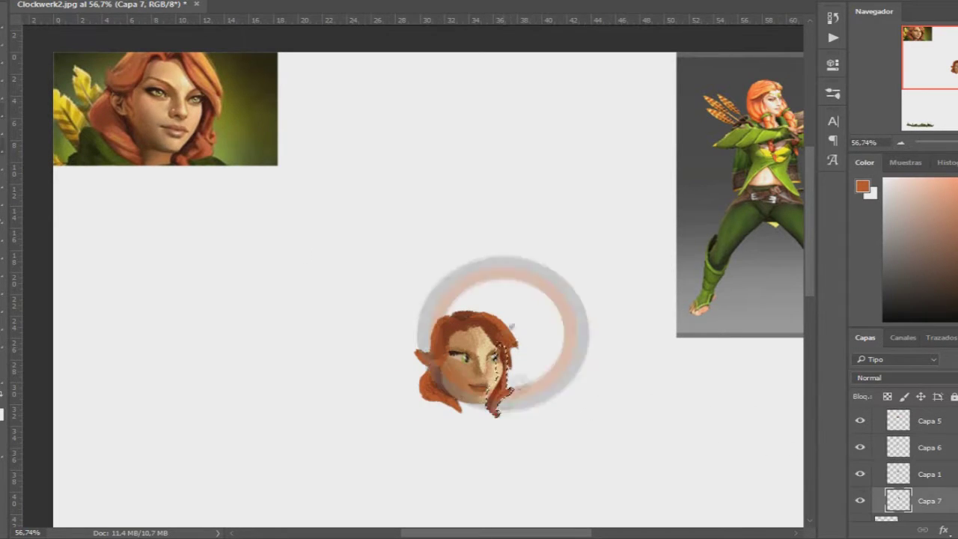
pyautogui.hotkey('ctrl', 'd')
pyautogui.hotkey('alt', ']')
pyautogui.keyDown('alt'); pyautogui.click(459, 324); pyautogui.keyUp('alt')
# Repaint the hair on Capa 5 and Capa 6 within their loaded selections
pyautogui.click(929, 421)
pyautogui.keyDown('ctrl'); pyautogui.click(898, 421); pyautogui.keyUp('ctrl')
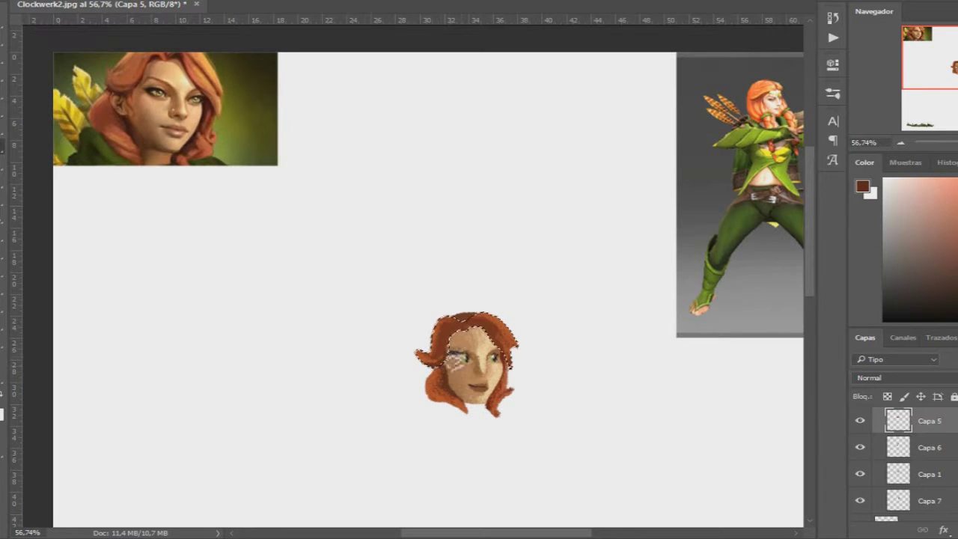
pyautogui.keyDown('alt'); pyautogui.click(441, 330); pyautogui.keyUp('alt')
pyautogui.moveTo(442, 330)
pyautogui.mouseDown()
pyautogui.moveTo(435, 367)
pyautogui.moveTo(509, 337)
pyautogui.moveTo(427, 352)
pyautogui.mouseUp()
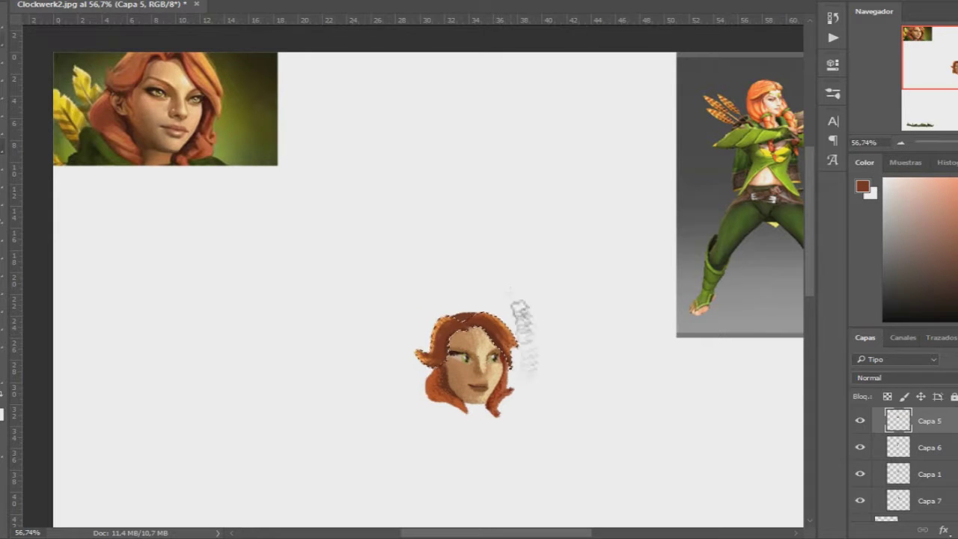
pyautogui.click(928, 447)
pyautogui.keyDown('ctrl'); pyautogui.click(898, 447); pyautogui.keyUp('ctrl')
# Paint green from the reference around the neck to start the collar
pyautogui.keyDown('alt'); pyautogui.click(438, 382); pyautogui.keyUp('alt')
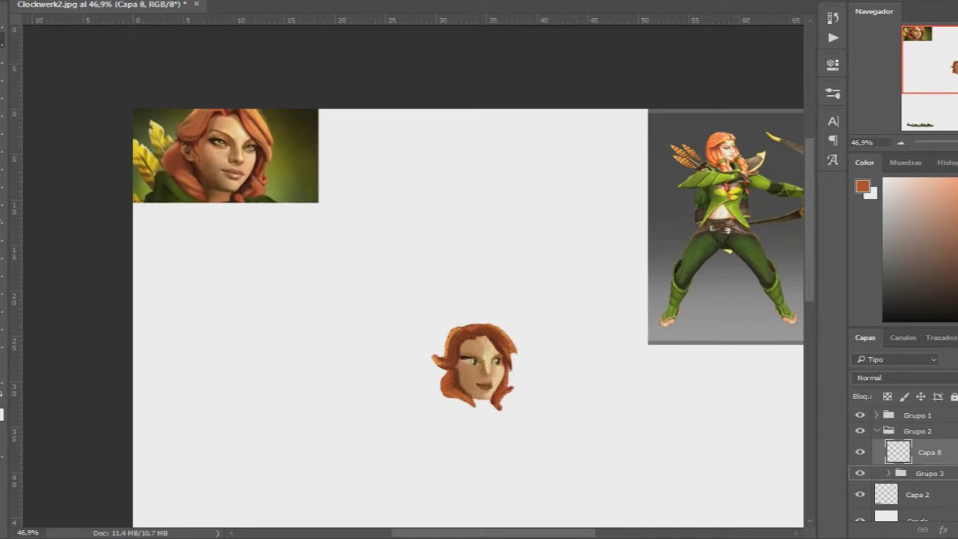
pyautogui.keyDown('alt'); pyautogui.click(150, 178); pyautogui.keyUp('alt')
pyautogui.moveTo(429, 373)
pyautogui.mouseDown()
pyautogui.moveTo(479, 405)
pyautogui.moveTo(506, 383)
pyautogui.moveTo(490, 396)
pyautogui.mouseUp()
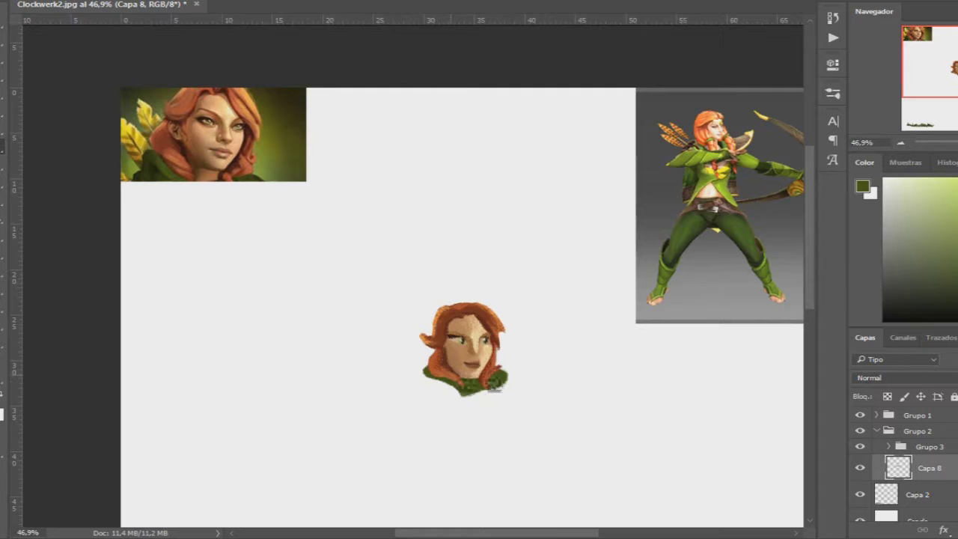
# Paint the textured green body on a new layer using greens from the archer reference
pyautogui.scroll(-2, 514, 368)
pyautogui.keyDown('alt'); pyautogui.click(668, 141); pyautogui.keyUp('alt')
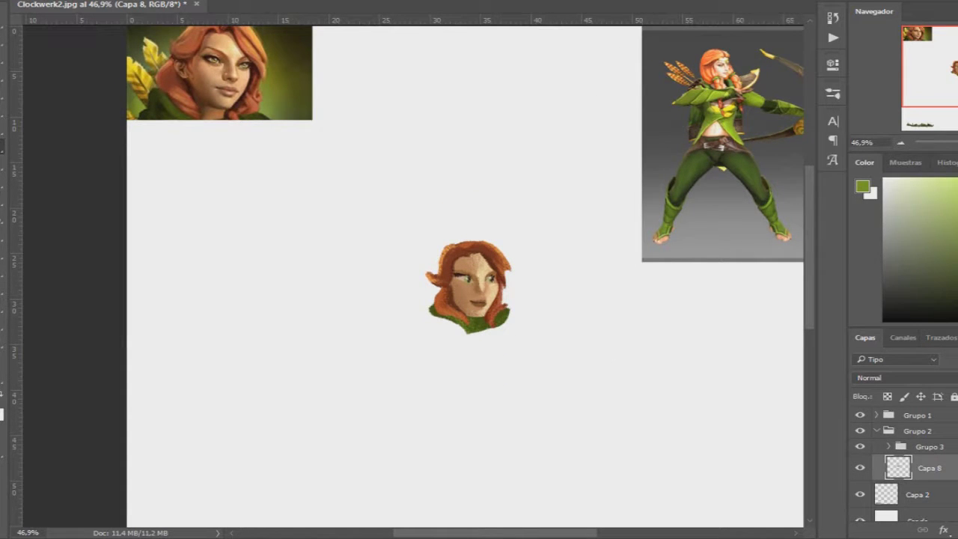
pyautogui.hotkey('ctrl', 'shift', 'alt', 'n')
pyautogui.scroll(-1, 458, 311)
pyautogui.keyDown('alt'); pyautogui.click(456, 313); pyautogui.keyUp('alt')
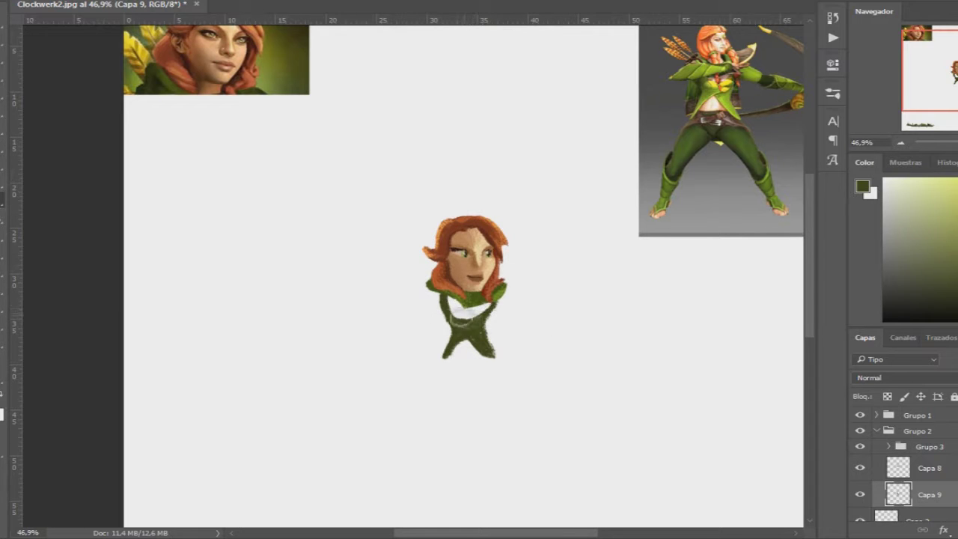
pyautogui.moveTo(468, 347); pyautogui.dragTo(504, 360)
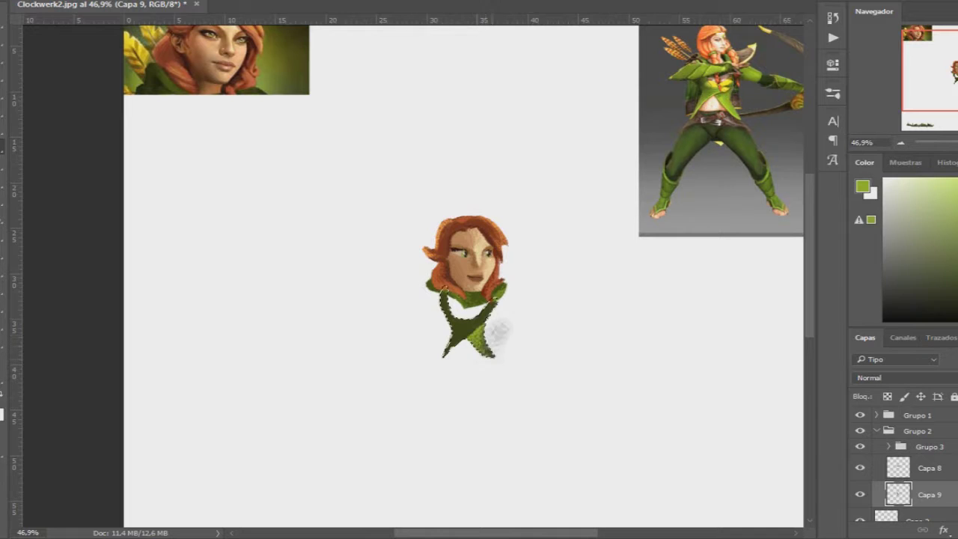
pyautogui.moveTo(499, 331); pyautogui.dragTo(468, 341)
pyautogui.hotkey('ctrl', 'd')
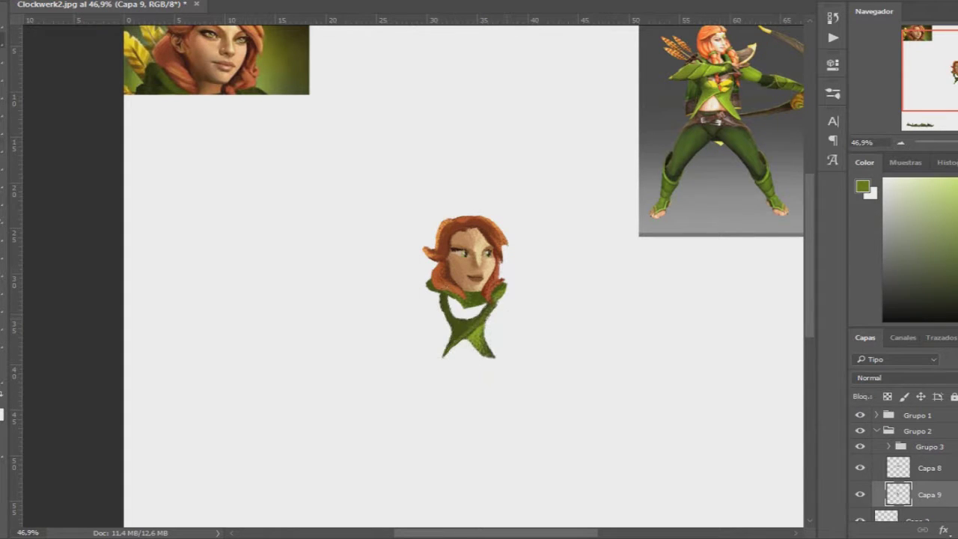
# Paint skin-toned chest below the face on a new layer
pyautogui.hotkey('ctrl', 'shift', 'alt', 'n')
pyautogui.keyDown('alt'); pyautogui.click(468, 274); pyautogui.keyUp('alt')
pyautogui.moveTo(456, 307); pyautogui.dragTo(483, 316)
pyautogui.keyDown('alt'); pyautogui.click(465, 266); pyautogui.keyUp('alt')
pyautogui.keyDown('alt'); pyautogui.click(459, 242); pyautogui.keyUp('alt')
pyautogui.keyDown('alt'); pyautogui.click(475, 316); pyautogui.keyUp('alt')
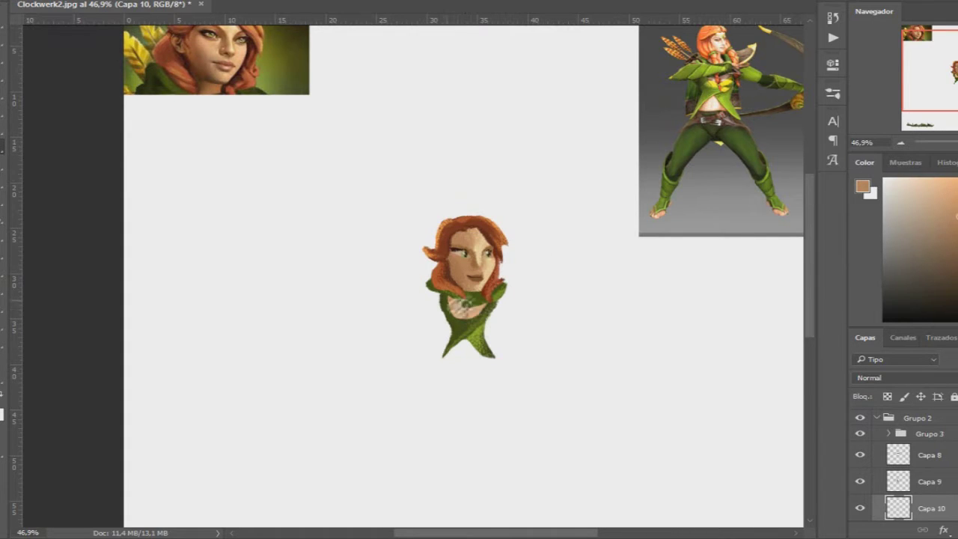
pyautogui.keyDown('alt'); pyautogui.click(475, 283); pyautogui.keyUp('alt')
pyautogui.keyDown('alt'); pyautogui.click(464, 274); pyautogui.keyUp('alt')
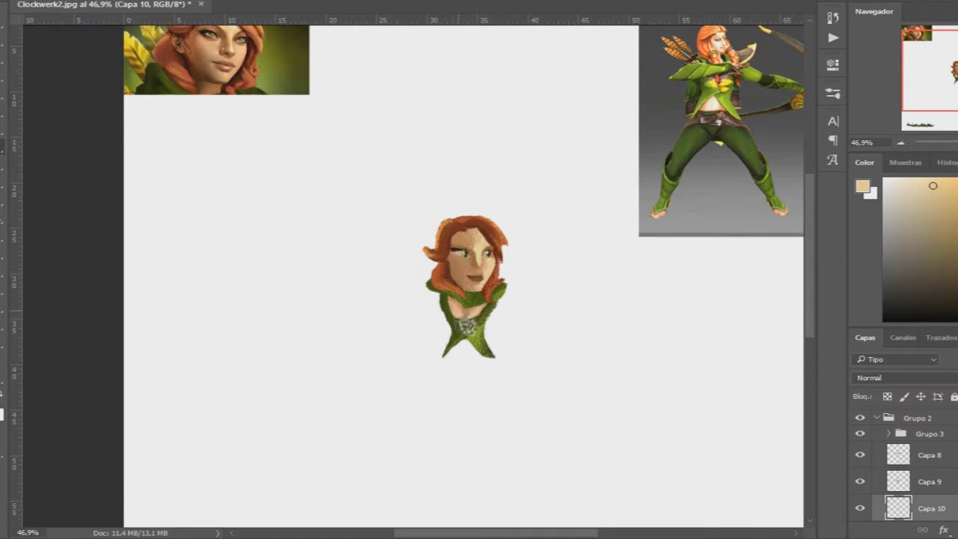
pyautogui.scroll(-1, 800, 524)
# Add layers Capa 11 and 12 and paint a yellow trim band across the neck
pyautogui.hotkey('ctrl', 'shift', 'alt', 'n')
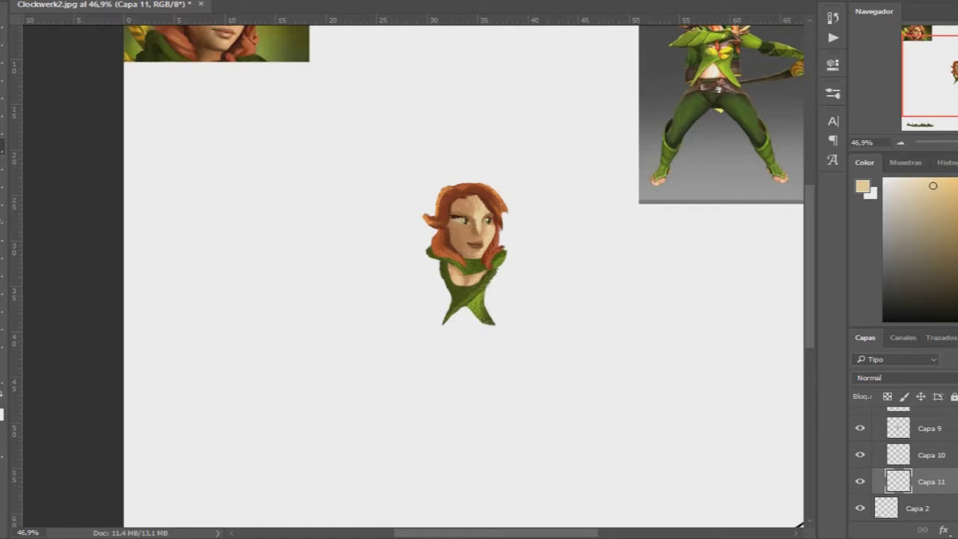
pyautogui.scroll(1, 464, 270)
pyautogui.keyDown('alt'); pyautogui.click(696, 90); pyautogui.keyUp('alt')
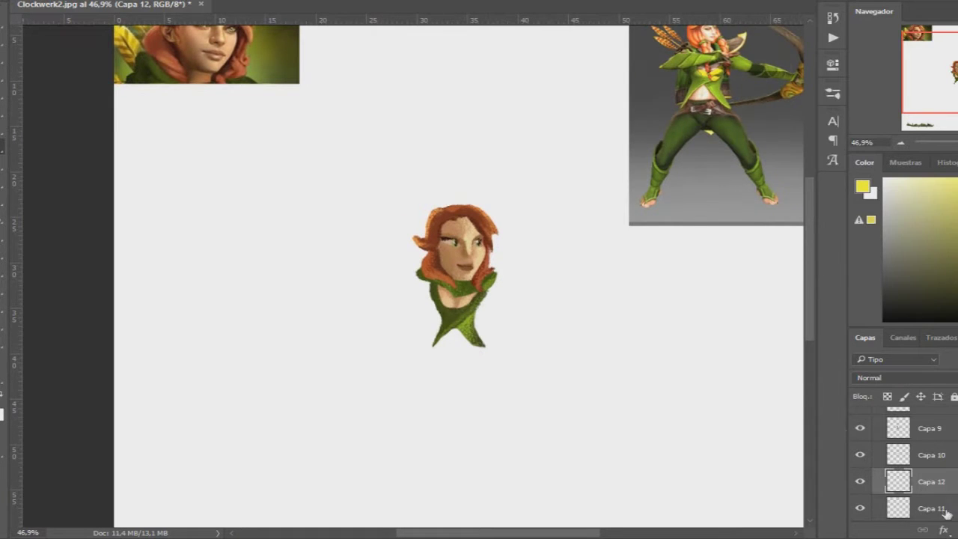
pyautogui.hotkey('ctrl', 'shift', 'alt', 'n')
pyautogui.moveTo(445, 304); pyautogui.dragTo(473, 303)
pyautogui.hotkey('alt', '[')
pyautogui.hotkey('alt', '[')
pyautogui.keyDown('alt'); pyautogui.click(695, 97); pyautogui.keyUp('alt')
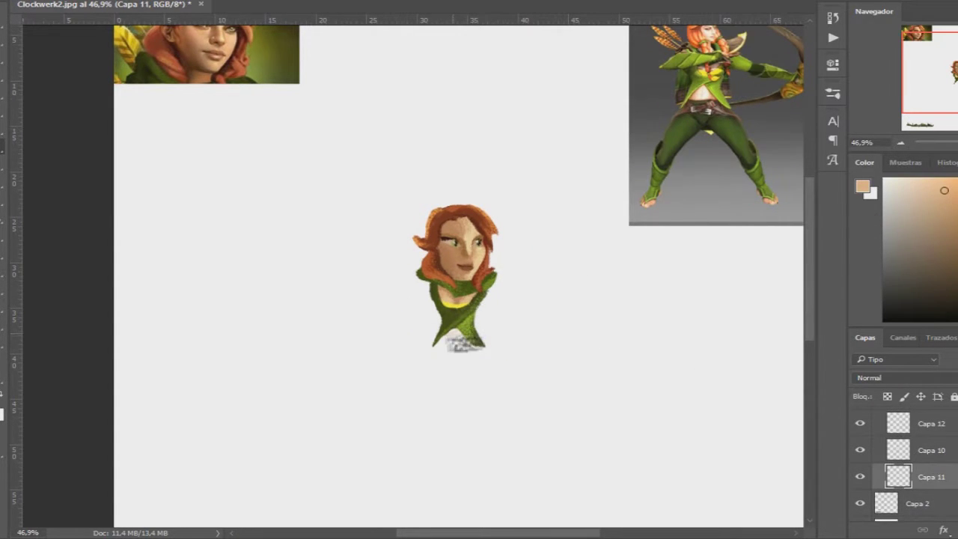
# Paint the lower torso and legs dark green on a new layer
pyautogui.keyDown('alt'); pyautogui.click(463, 344); pyautogui.keyUp('alt')
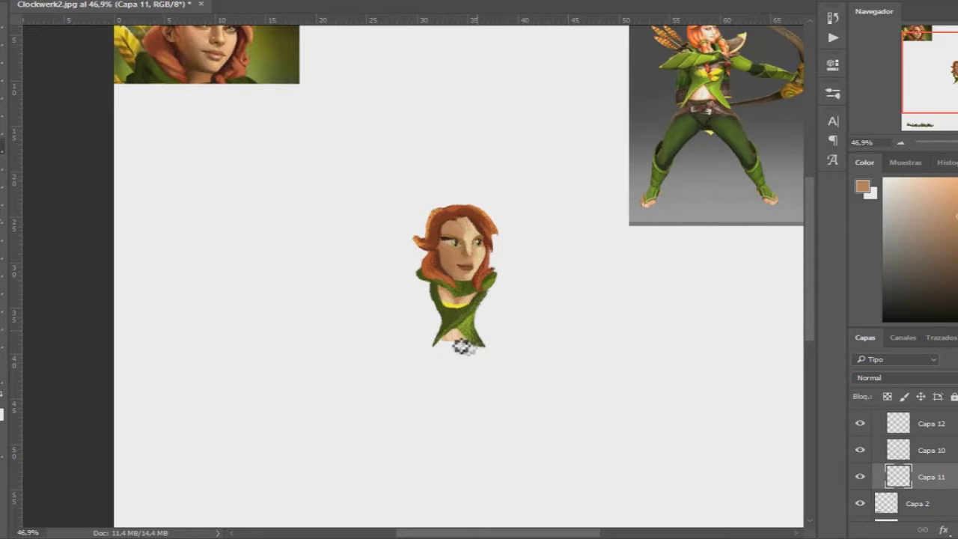
pyautogui.hotkey('ctrl', 'shift', 'alt', 'n')
pyautogui.keyDown('alt'); pyautogui.click(491, 314); pyautogui.keyUp('alt')
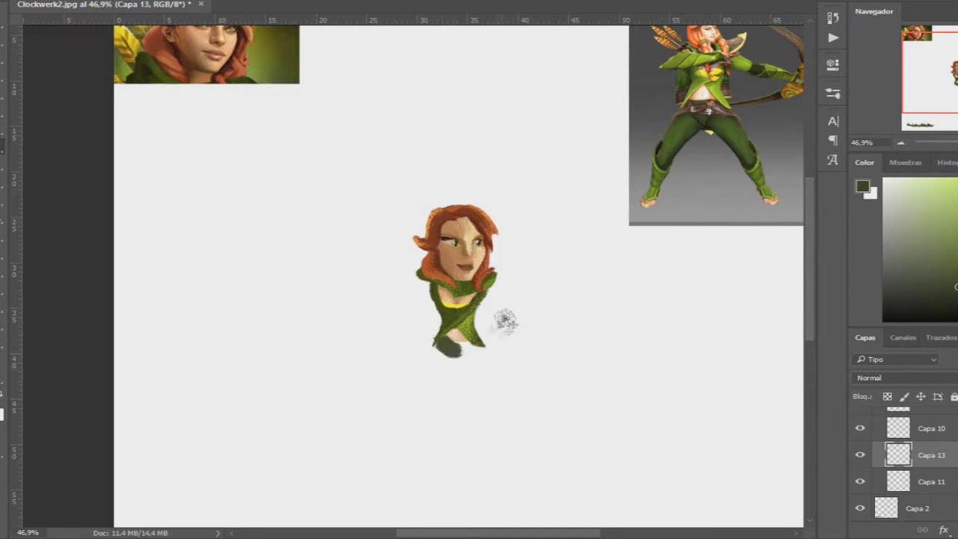
pyautogui.moveTo(439, 335)
pyautogui.mouseDown()
pyautogui.moveTo(492, 381)
pyautogui.moveTo(474, 391)
pyautogui.moveTo(459, 363)
pyautogui.moveTo(449, 379)
pyautogui.moveTo(417, 364)
pyautogui.moveTo(440, 377)
pyautogui.moveTo(455, 364)
pyautogui.moveTo(456, 374)
pyautogui.moveTo(442, 367)
pyautogui.moveTo(502, 363)
pyautogui.moveTo(439, 396)
pyautogui.moveTo(504, 390)
pyautogui.mouseUp()
# Shade the boots with darker edges using greens sampled from the reference
pyautogui.keyDown('ctrl'); pyautogui.click(898, 455); pyautogui.keyUp('ctrl')
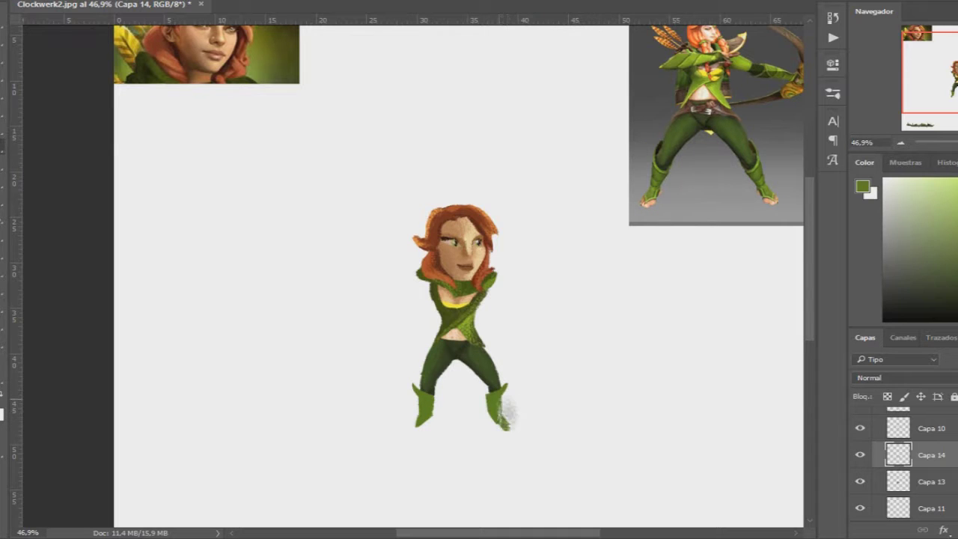
pyautogui.keyDown('alt'); pyautogui.click(724, 188); pyautogui.keyUp('alt')
pyautogui.moveTo(510, 393); pyautogui.dragTo(419, 408)
pyautogui.keyDown('alt'); pyautogui.click(670, 170); pyautogui.keyUp('alt')
pyautogui.keyDown('alt'); pyautogui.click(737, 177); pyautogui.keyUp('alt')
pyautogui.keyDown('alt'); pyautogui.click(758, 181); pyautogui.keyUp('alt')
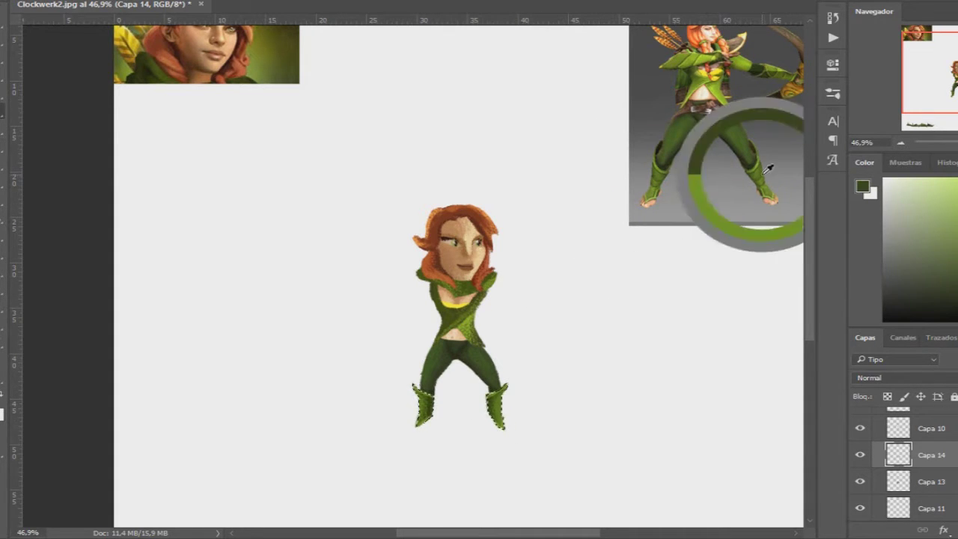
pyautogui.hotkey('ctrl', 'd')
# Paint both bare feet in peach skin tone on a new layer
pyautogui.hotkey('ctrl', 'shift', 'alt', 'n')
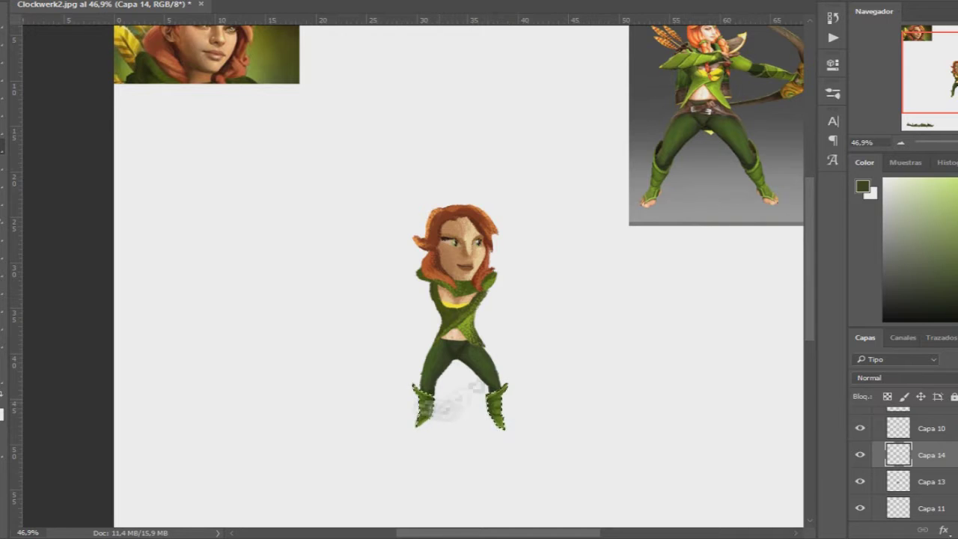
pyautogui.keyDown('alt'); pyautogui.click(460, 334); pyautogui.keyUp('alt')
pyautogui.moveTo(409, 426)
pyautogui.mouseDown()
pyautogui.moveTo(419, 431)
pyautogui.moveTo(406, 431)
pyautogui.mouseUp()
pyautogui.moveTo(490, 425); pyautogui.dragTo(503, 431)
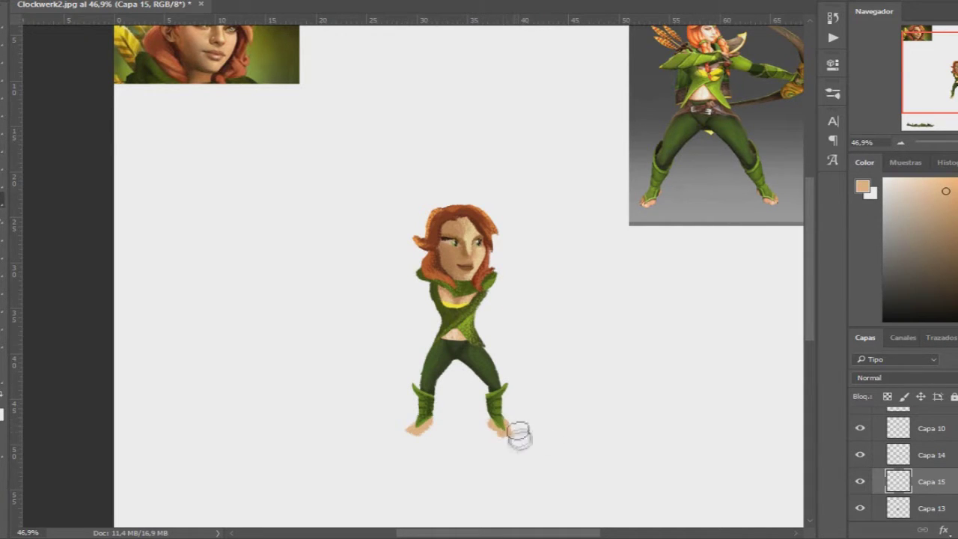
# Paint the right arm lime green down to the hand on a new layer
pyautogui.hotkey('ctrl', 'shift', 'alt', 'n')
pyautogui.keyDown('alt'); pyautogui.click(509, 298); pyautogui.keyUp('alt')
pyautogui.moveTo(496, 283); pyautogui.dragTo(509, 337)
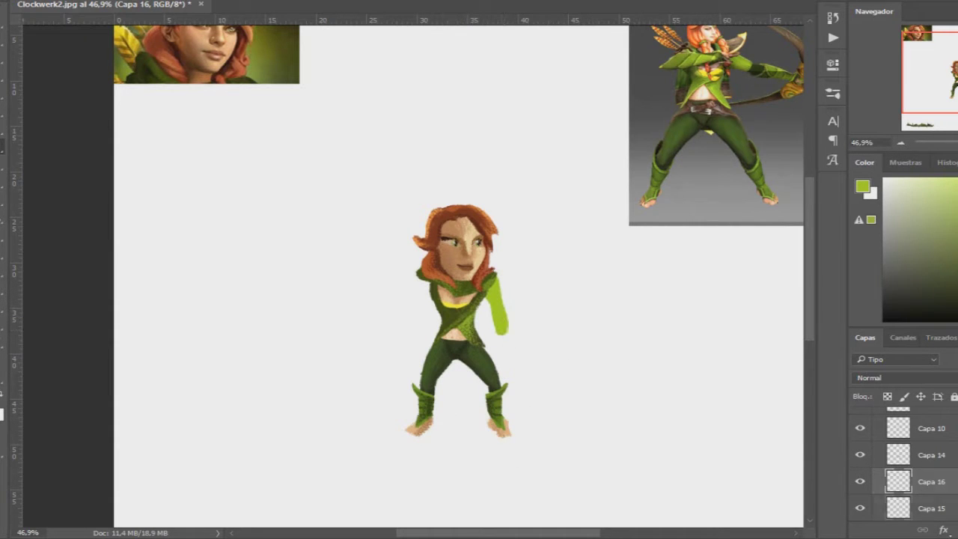
# Paint a lighter green band across the chest and shoulder on layer Capa 17
pyautogui.hotkey('ctrl', 'shift', 'alt', 'n')
pyautogui.keyDown('alt'); pyautogui.click(451, 290); pyautogui.keyUp('alt')
pyautogui.click(932, 481)
pyautogui.keyDown('ctrl'); pyautogui.click(898, 481); pyautogui.keyUp('ctrl')
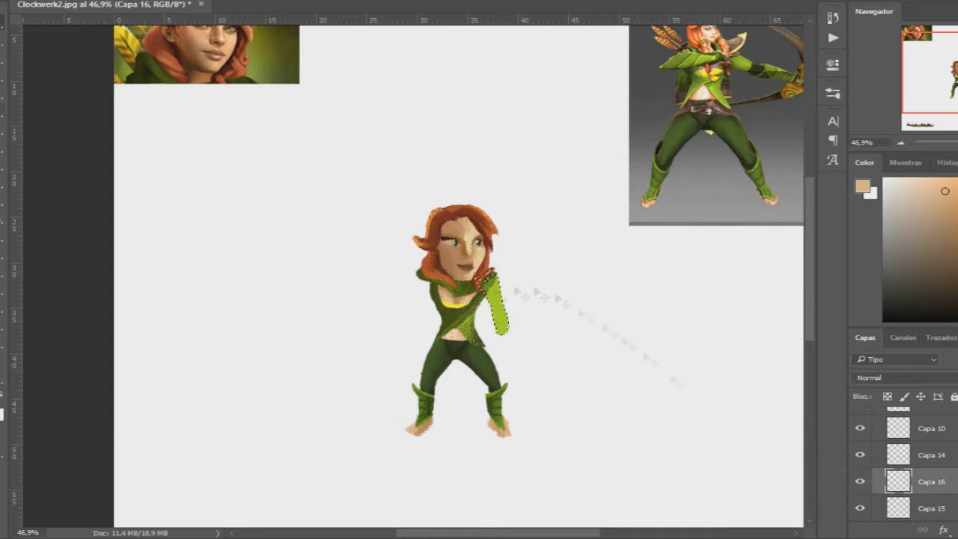
pyautogui.keyDown('alt'); pyautogui.click(744, 94); pyautogui.keyUp('alt')
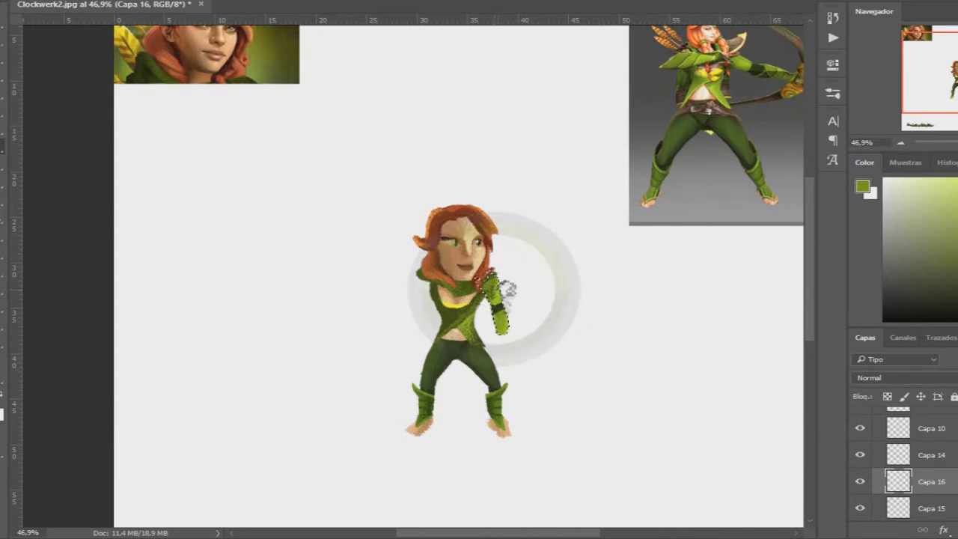
pyautogui.hotkey('alt', ']')
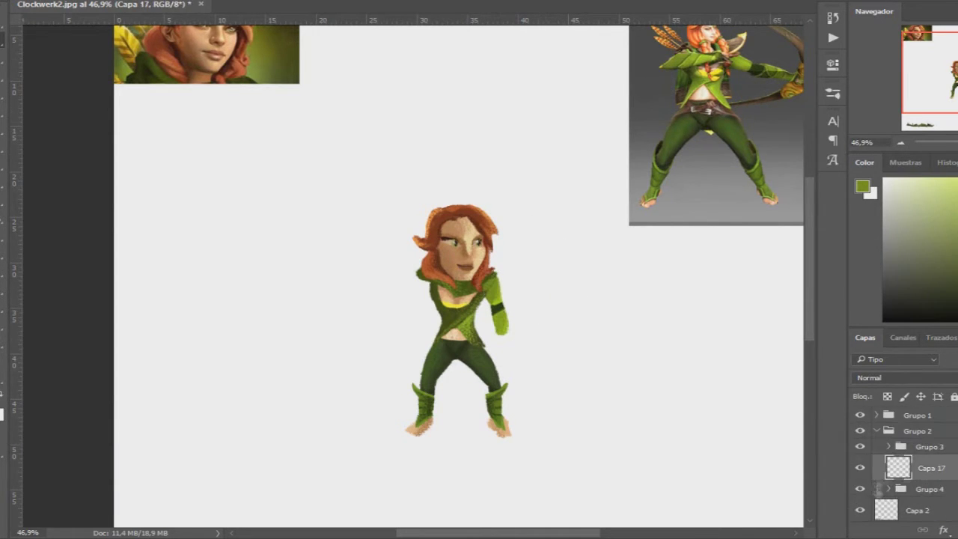
pyautogui.moveTo(423, 289)
pyautogui.mouseDown()
pyautogui.moveTo(498, 356)
pyautogui.moveTo(451, 315)
pyautogui.mouseUp()
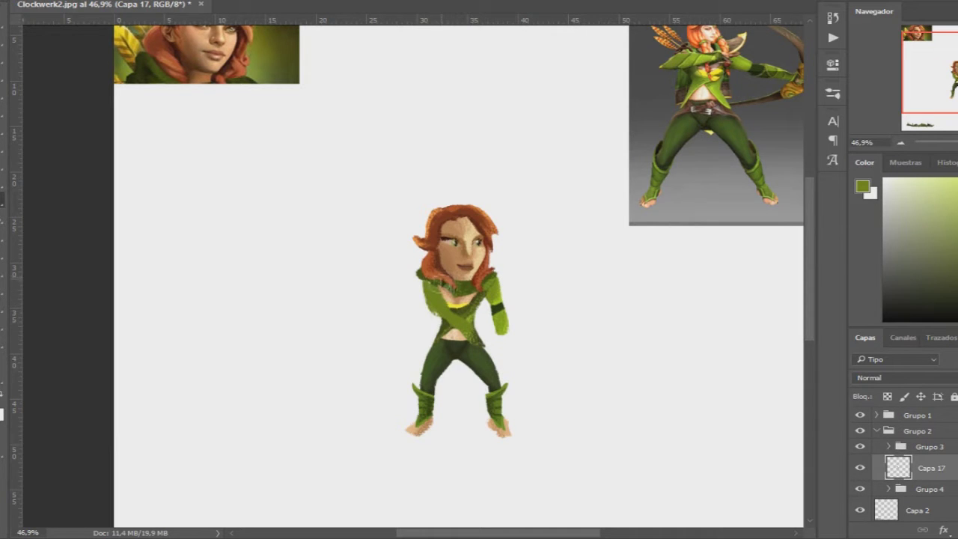
pyautogui.keyDown('alt'); pyautogui.click(498, 292); pyautogui.keyUp('alt')
pyautogui.keyDown('ctrl'); pyautogui.click(899, 468); pyautogui.keyUp('ctrl')
pyautogui.hotkey('ctrl', 'd')
# Add layers for the hands and a dark brown staff stroke across them
pyautogui.hotkey('ctrl', 'shift', 'alt', 'n')
pyautogui.keyDown('alt'); pyautogui.click(468, 255); pyautogui.keyUp('alt')
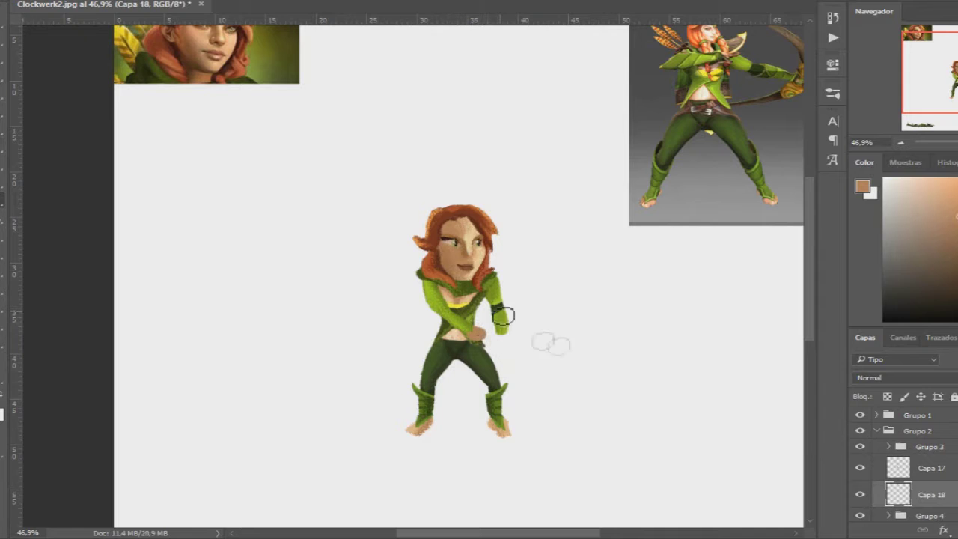
pyautogui.hotkey('ctrl', 'shift', 'alt', 'n')
pyautogui.keyDown('alt'); pyautogui.click(737, 97); pyautogui.keyUp('alt')
pyautogui.moveTo(460, 381)
pyautogui.mouseDown()
pyautogui.moveTo(537, 285)
pyautogui.moveTo(450, 388)
pyautogui.mouseUp()
# Warp the straight stroke into a curved bow and sample ochre and brown for its tips
pyautogui.moveTo(536, 288); pyautogui.dragTo(448, 388)
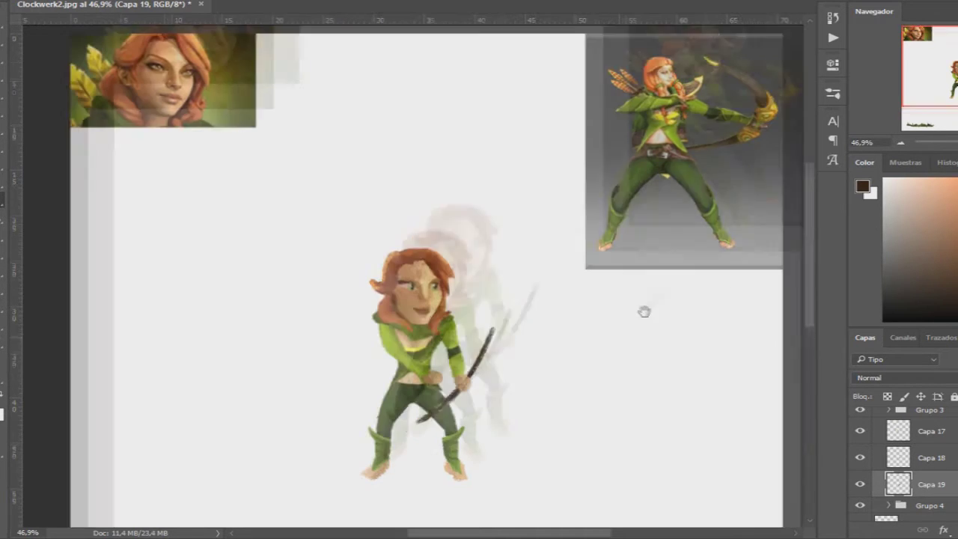
pyautogui.press('Return')
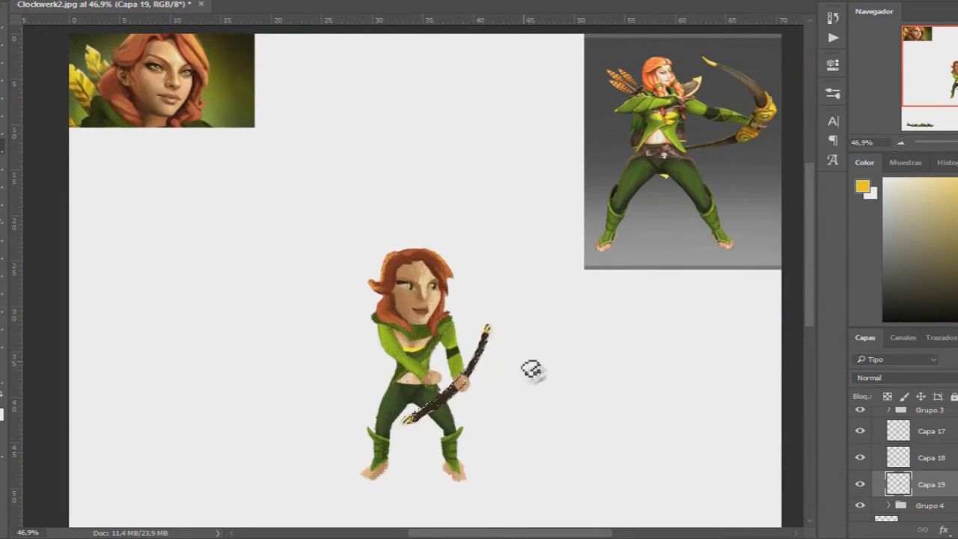
pyautogui.keyDown('alt'); pyautogui.click(480, 378); pyautogui.keyUp('alt')
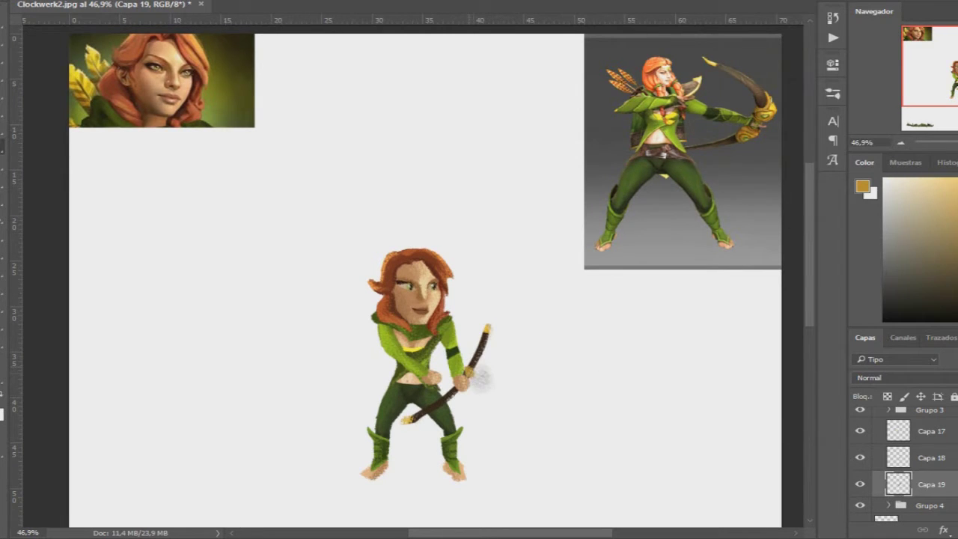
pyautogui.keyDown('alt'); pyautogui.click(479, 380); pyautogui.keyUp('alt')
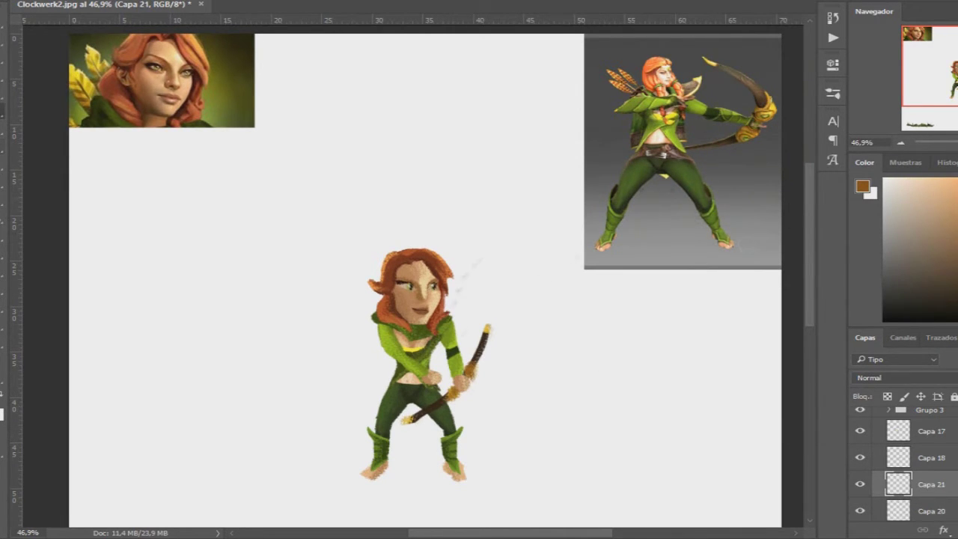
# Pick a grey for the arrow and marquee the area around the left foot
pyautogui.click(704, 122)
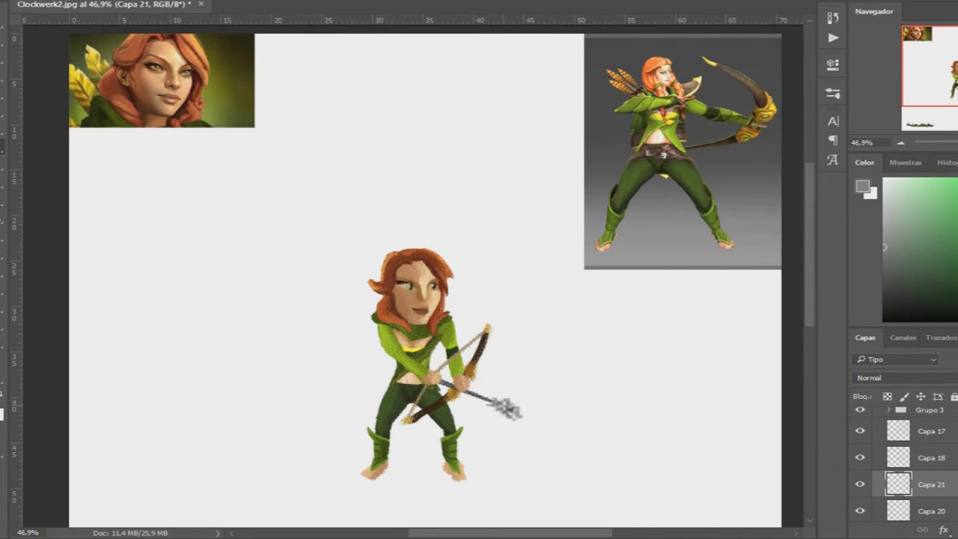
pyautogui.click(473, 488)
pyautogui.keyDown('alt'); pyautogui.click(464, 472); pyautogui.keyUp('alt')
pyautogui.moveTo(416, 489); pyautogui.dragTo(341, 465)
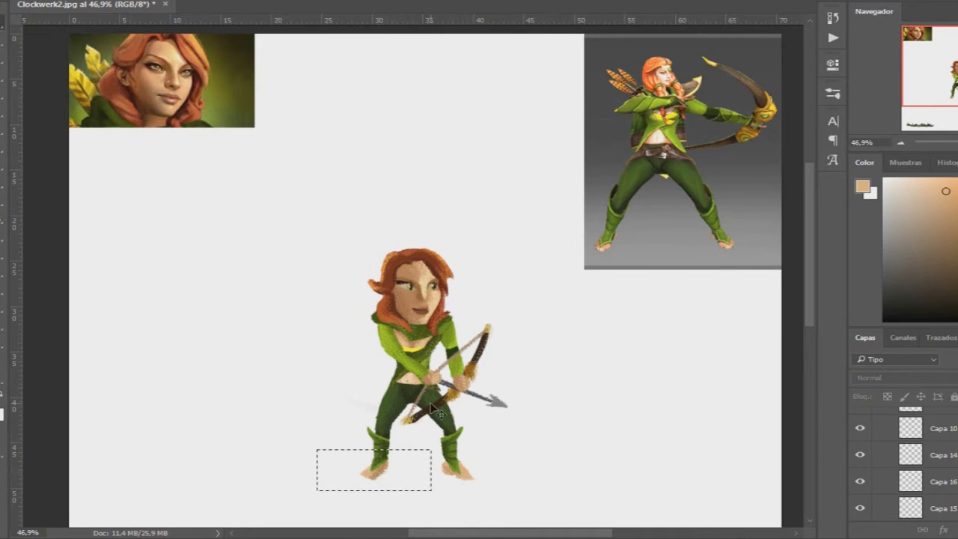
# Rotate the left foot outward with Free Transform
pyautogui.hotkey('ctrl', 't')
pyautogui.scroll(3, 417, 460)
pyautogui.moveTo(385, 415); pyautogui.dragTo(401, 425)
pyautogui.press('Return')
pyautogui.keyDown('ctrl'); pyautogui.click(490, 472); pyautogui.keyUp('ctrl')
pyautogui.keyDown('alt'); pyautogui.click(498, 452); pyautogui.keyUp('alt')
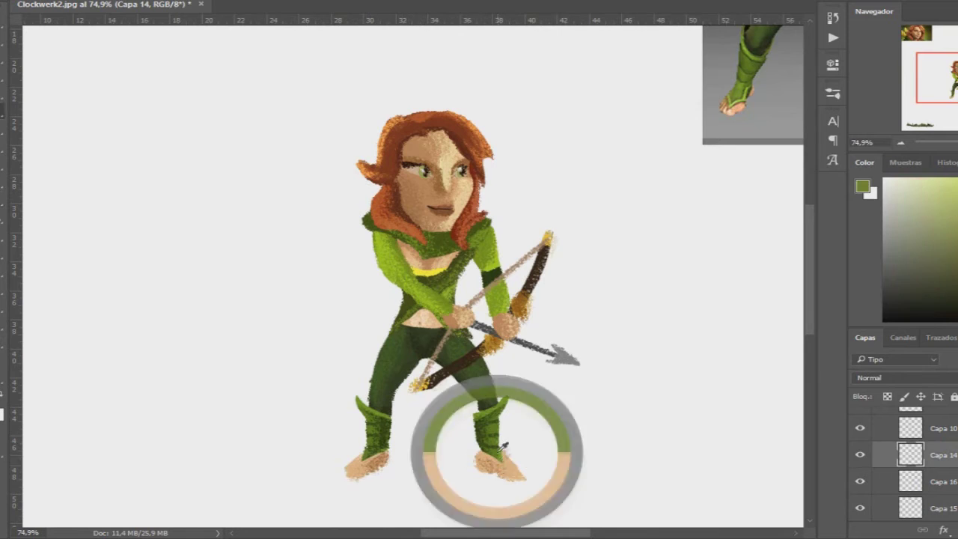
pyautogui.keyDown('alt'); pyautogui.click(359, 465); pyautogui.keyUp('alt')
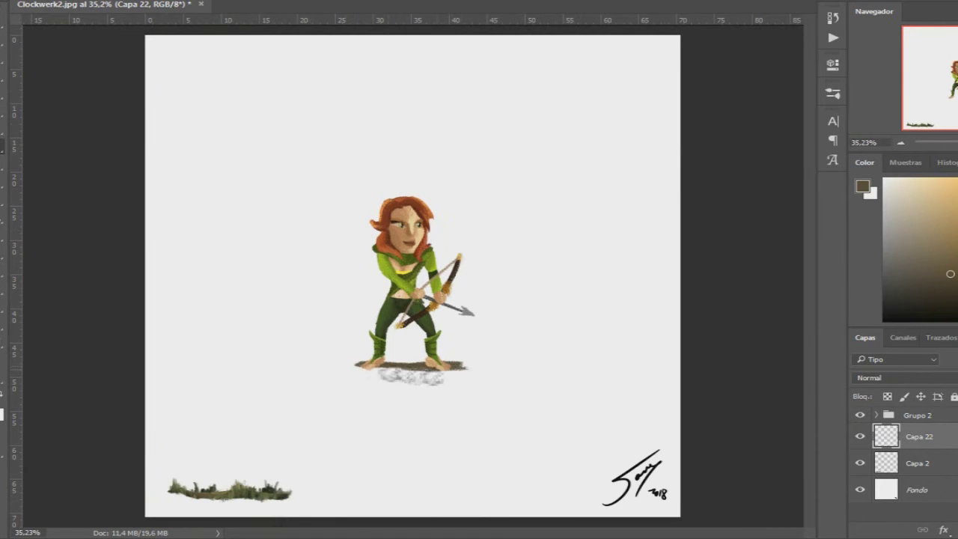
# Paint a dark green grass patch extending under the feet on new layers Capa 23–24
pyautogui.keyDown('alt'); pyautogui.click(217, 479); pyautogui.keyUp('alt')
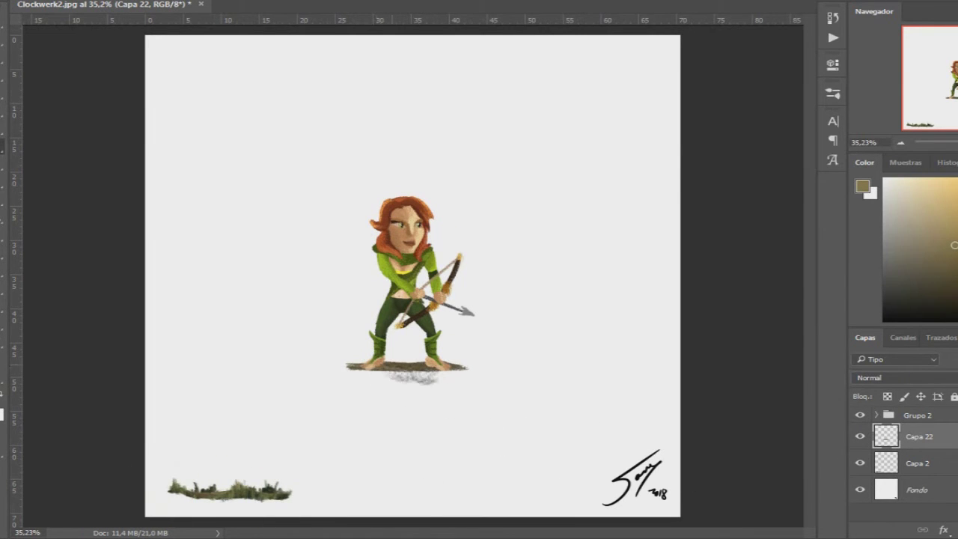
pyautogui.hotkey('ctrl', 'shift', 'alt', 'n')
pyautogui.keyDown('alt'); pyautogui.click(369, 374); pyautogui.keyUp('alt')
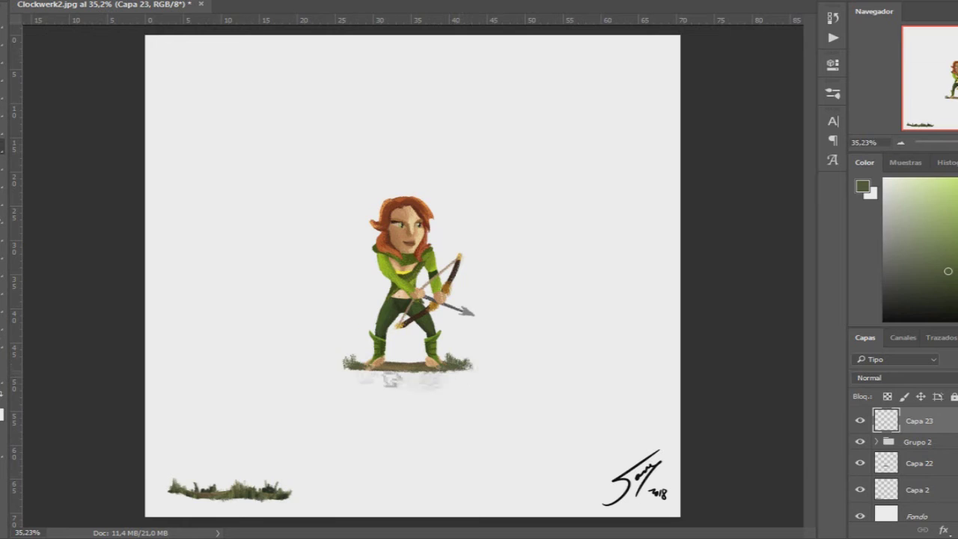
pyautogui.moveTo(337, 365); pyautogui.dragTo(357, 367)
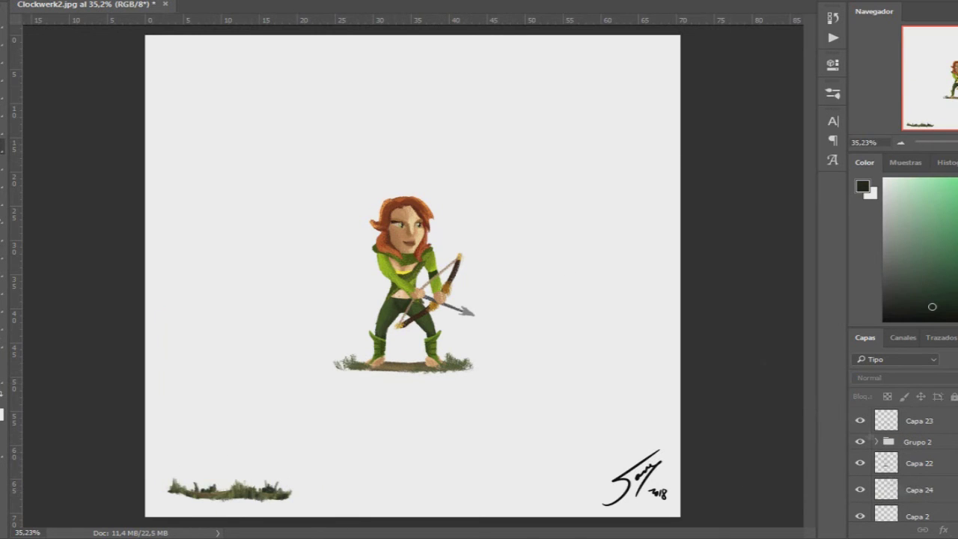
pyautogui.click(919, 489)
pyautogui.keyDown('alt'); pyautogui.click(217, 486); pyautogui.keyUp('alt')
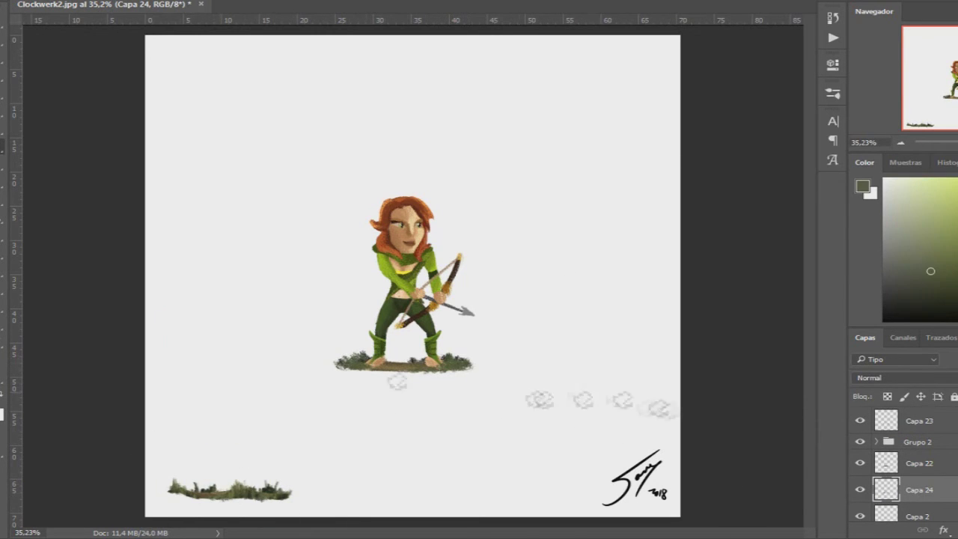
pyautogui.click(919, 421)
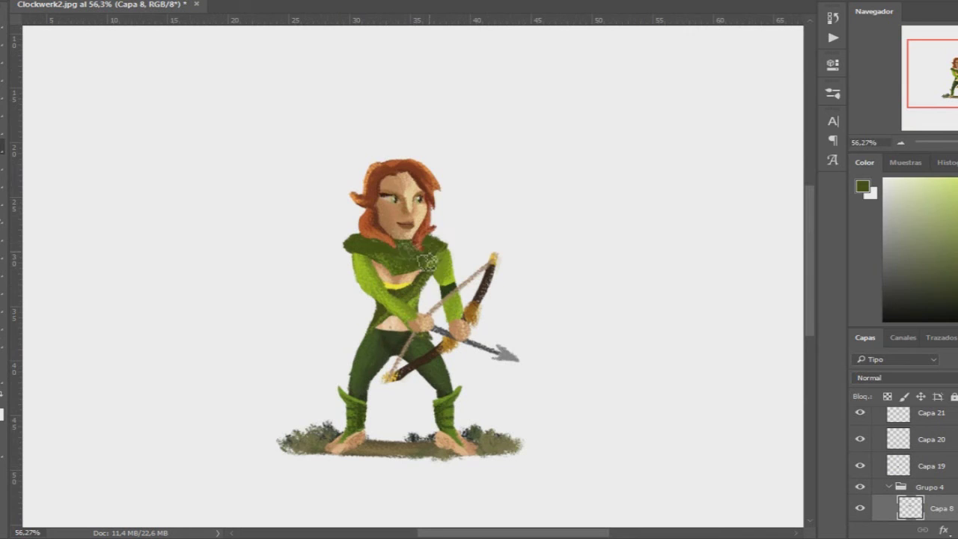
# Collapse Grupo 4 and set up a new layer with dark green for the cape
pyautogui.keyDown('alt'); pyautogui.click(397, 240); pyautogui.keyUp('alt')
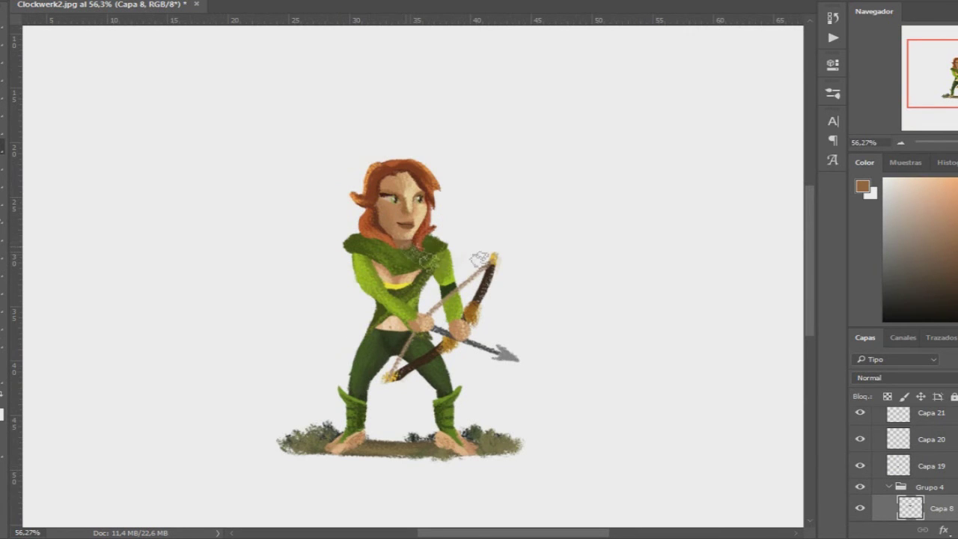
pyautogui.click(888, 487)
pyautogui.hotkey('ctrl', 'shift', 'alt', 'n')
pyautogui.keyDown('alt'); pyautogui.click(453, 292); pyautogui.keyUp('alt')
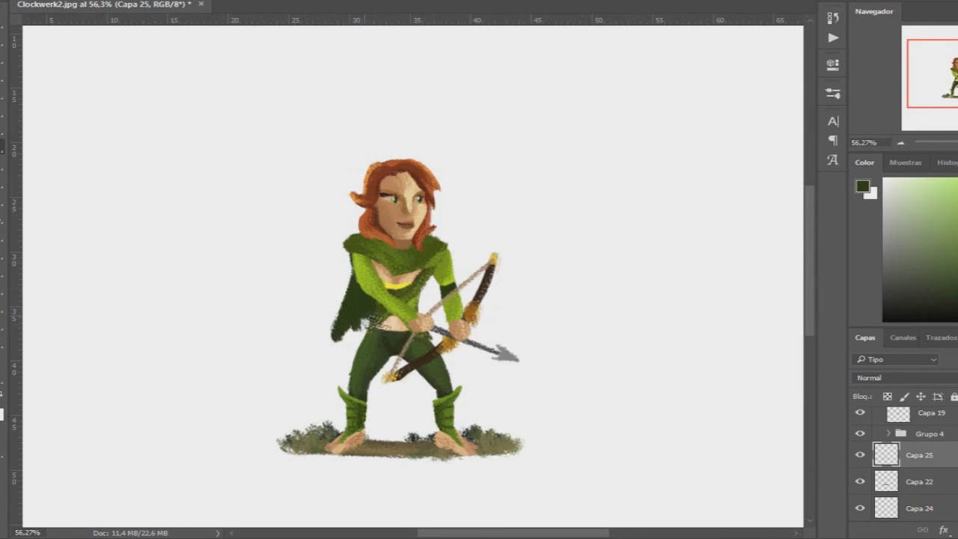